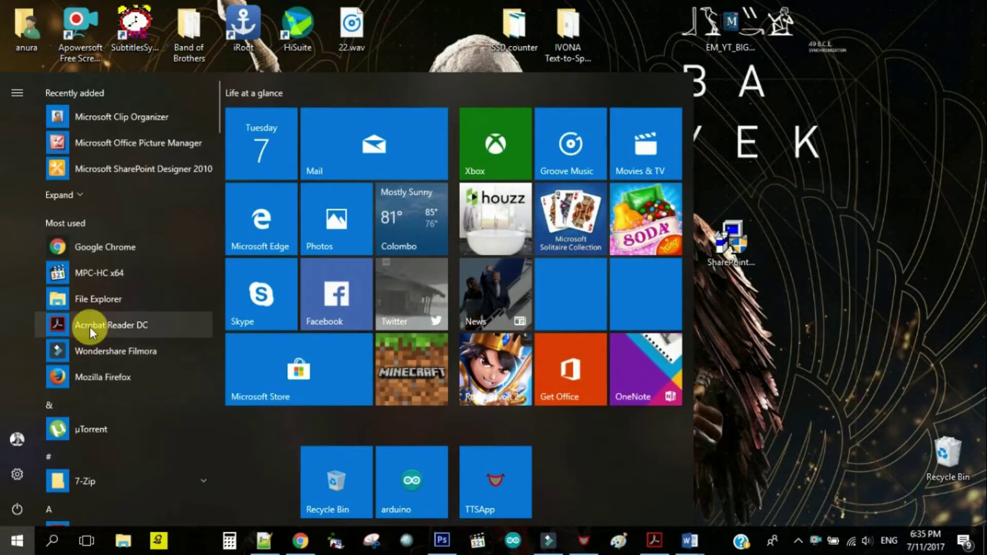
{"action": "scroll", "coordinate": [106, 287], "scroll_direction": "down", "scroll_amount": 3}
{"action": "scroll", "coordinate": [106, 286], "scroll_direction": "down", "scroll_amount": 4}
{"action": "scroll", "coordinate": [106, 343], "scroll_direction": "down", "scroll_amount": 3}
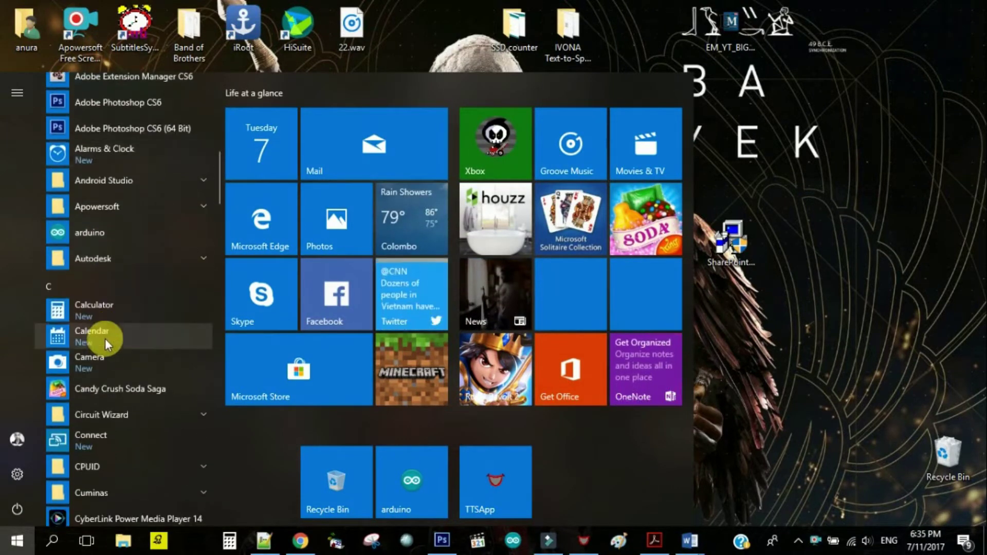
{"action": "scroll", "coordinate": [105, 332], "scroll_direction": "down", "scroll_amount": 3}
{"action": "scroll", "coordinate": [106, 327], "scroll_direction": "down", "scroll_amount": 3}
{"action": "scroll", "coordinate": [105, 328], "scroll_direction": "down", "scroll_amount": 3}
{"action": "scroll", "coordinate": [104, 327], "scroll_direction": "down", "scroll_amount": 3}
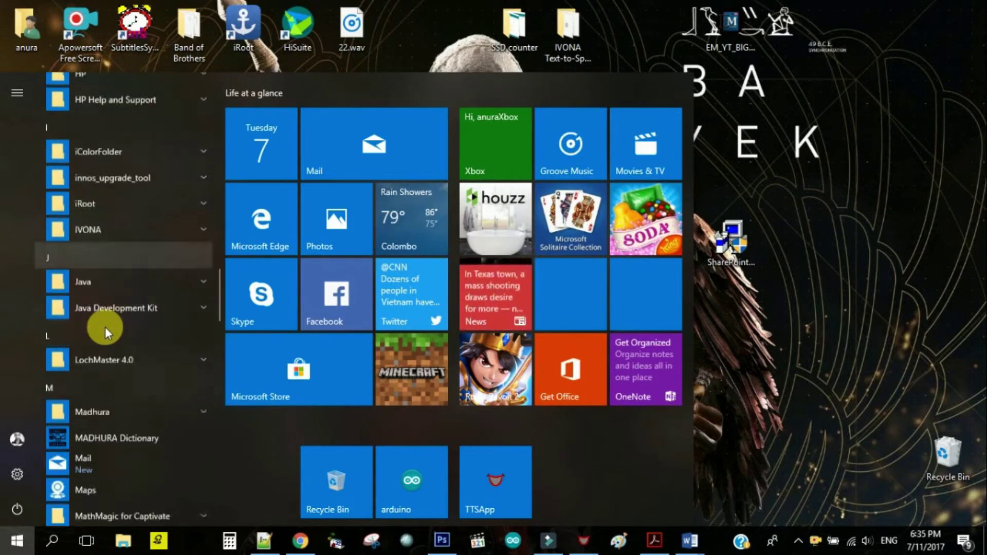
{"action": "scroll", "coordinate": [105, 327], "scroll_direction": "down", "scroll_amount": 3}
{"action": "scroll", "coordinate": [105, 327], "scroll_direction": "down", "scroll_amount": 2}
- Expand and collapse the Microsoft Office folder, then expand Microsoft Office 2013
{"action": "left_click", "coordinate": [123, 338]}
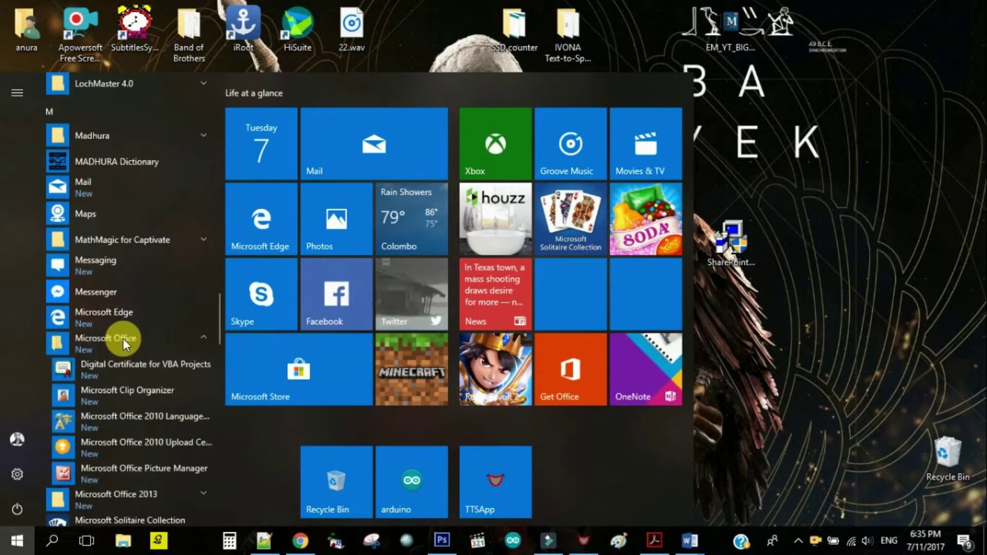
{"action": "scroll", "coordinate": [122, 338], "scroll_direction": "down", "scroll_amount": 2}
{"action": "left_click", "coordinate": [121, 207]}
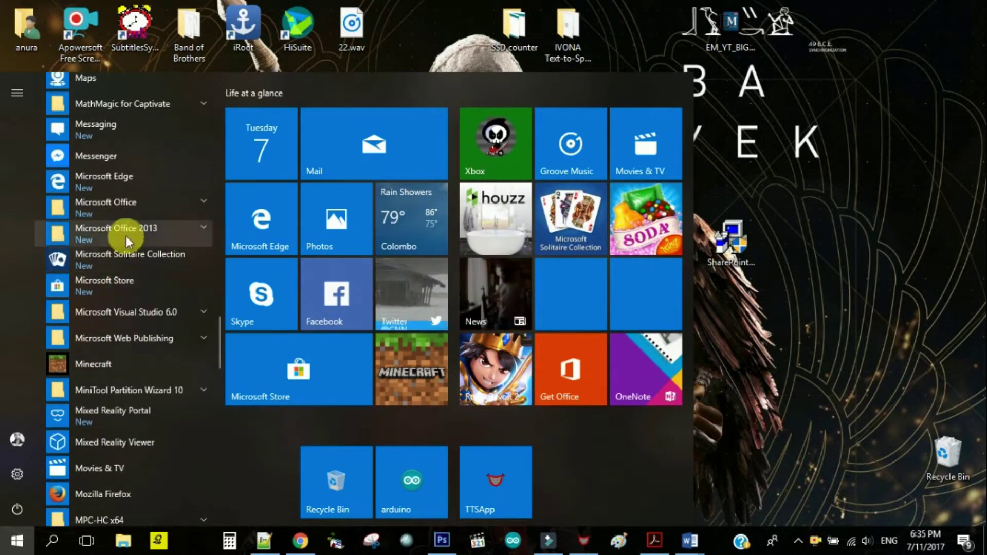
{"action": "left_click", "coordinate": [126, 232]}
{"action": "scroll", "coordinate": [124, 232], "scroll_direction": "down", "scroll_amount": 1}
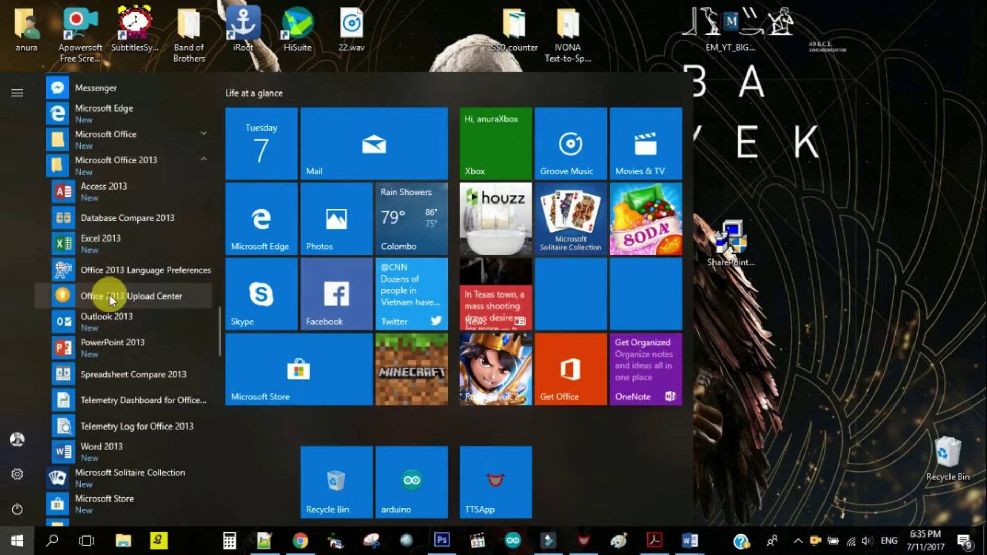
{"action": "scroll", "coordinate": [110, 385], "scroll_direction": "down", "scroll_amount": 2}
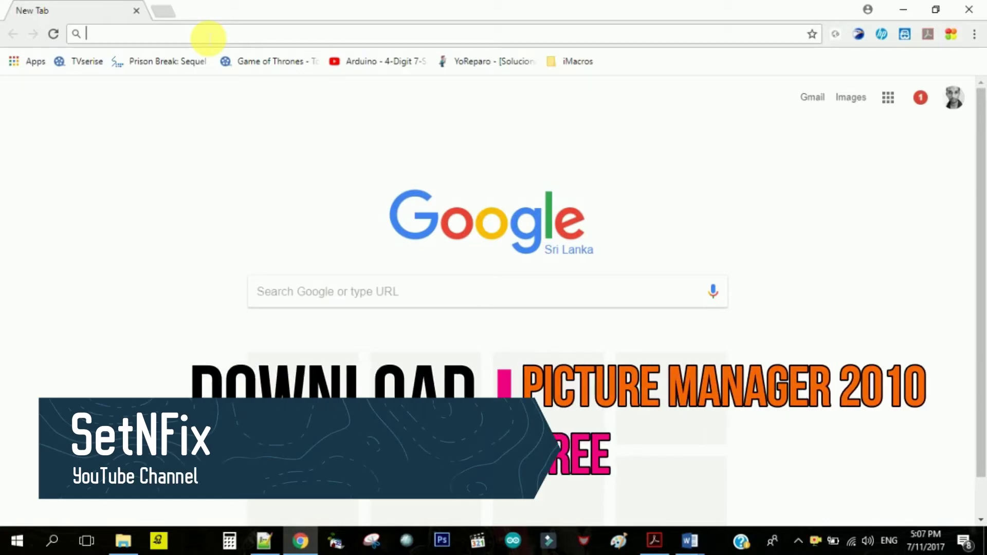
{"action": "type", "text": "microsoft.com"}
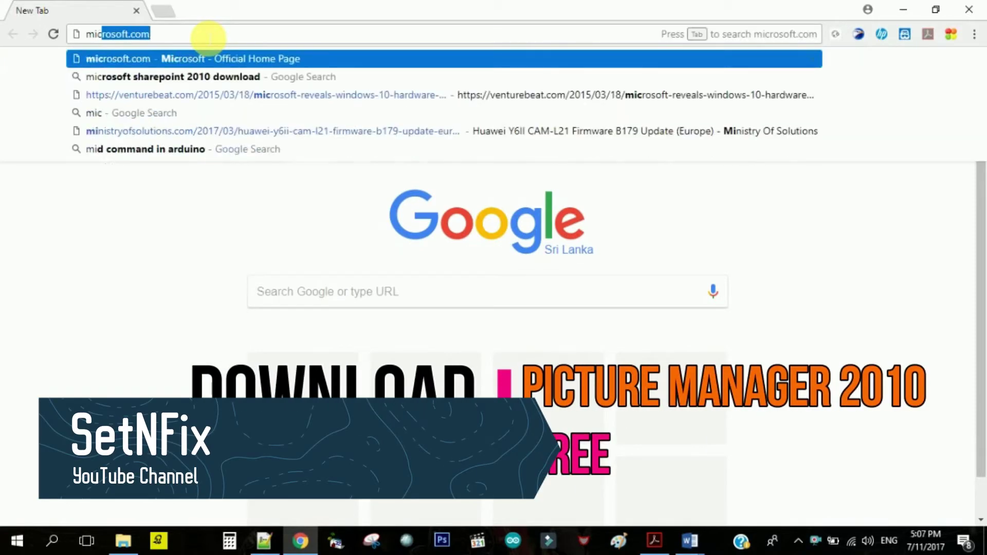
- Search Google for the 'microsoft sharepoint 2010 download' suggestion
{"action": "key", "text": "Down"}
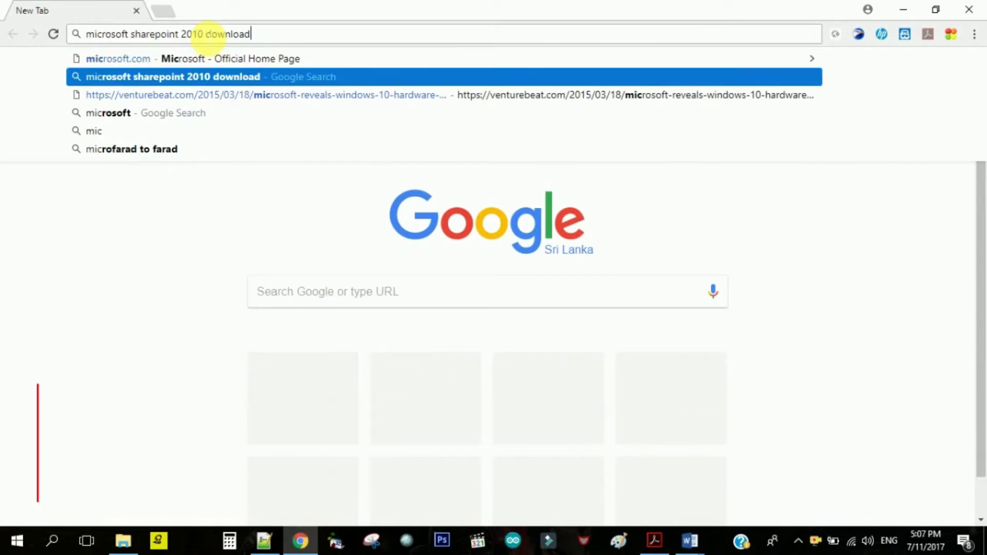
{"action": "key", "text": "Return"}
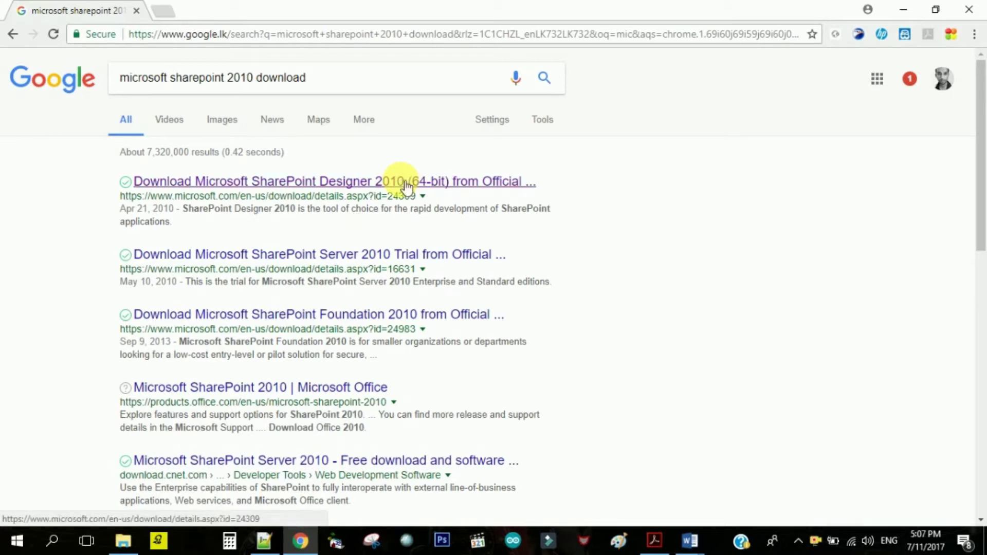
- Open the SharePoint Designer 2010 (64-bit) download page and toggle its file details
{"action": "left_click", "coordinate": [403, 184]}
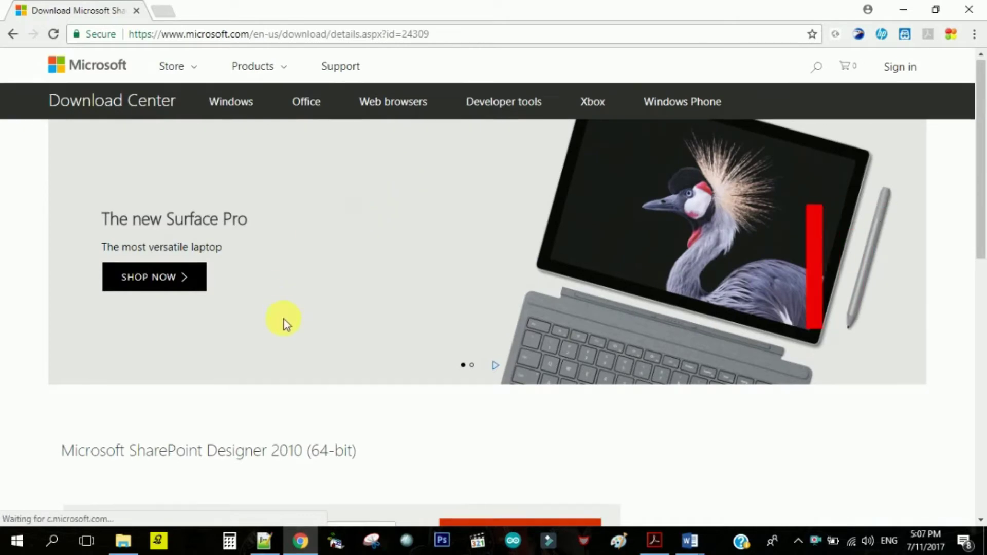
{"action": "scroll", "coordinate": [285, 320], "scroll_direction": "down", "scroll_amount": 4}
{"action": "scroll", "coordinate": [286, 320], "scroll_direction": "down", "scroll_amount": 1}
{"action": "left_click", "coordinate": [79, 383]}
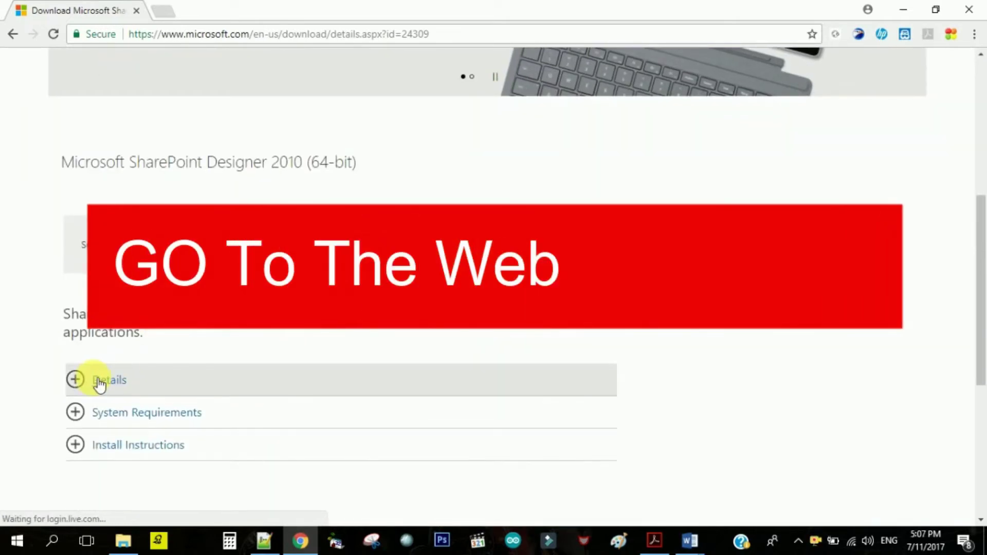
{"action": "scroll", "coordinate": [85, 384], "scroll_direction": "down", "scroll_amount": 4}
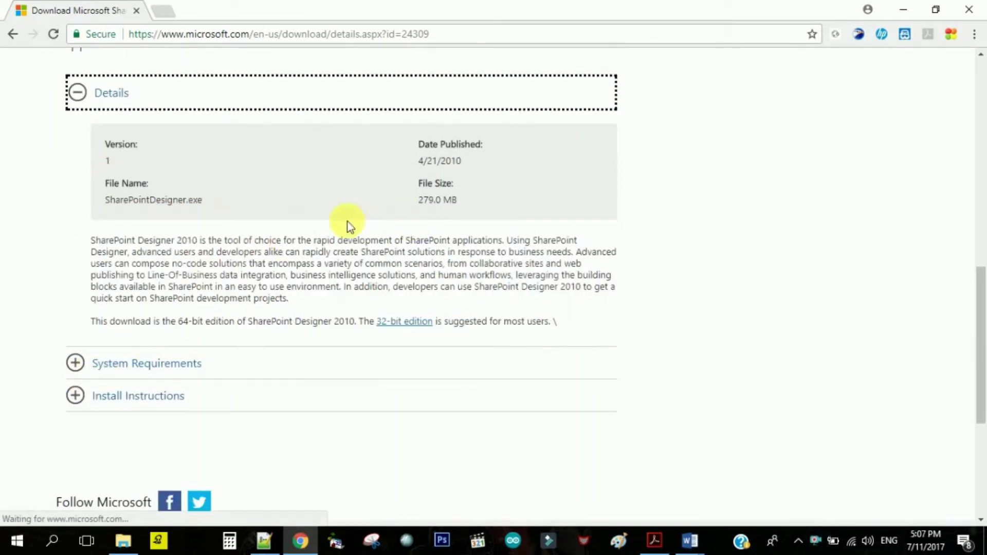
{"action": "scroll", "coordinate": [160, 225], "scroll_direction": "up", "scroll_amount": 2}
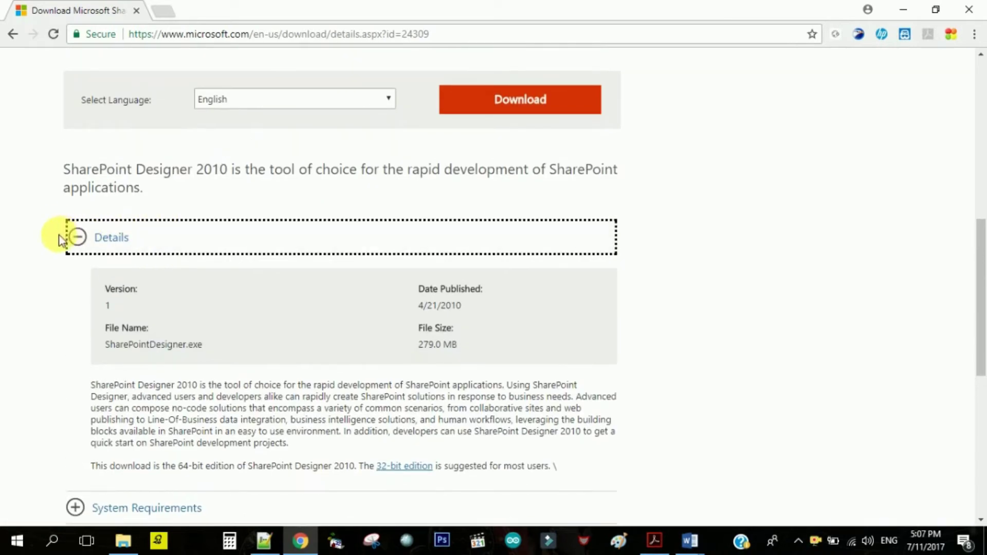
{"action": "left_click", "coordinate": [80, 241]}
{"action": "left_click", "coordinate": [80, 241]}
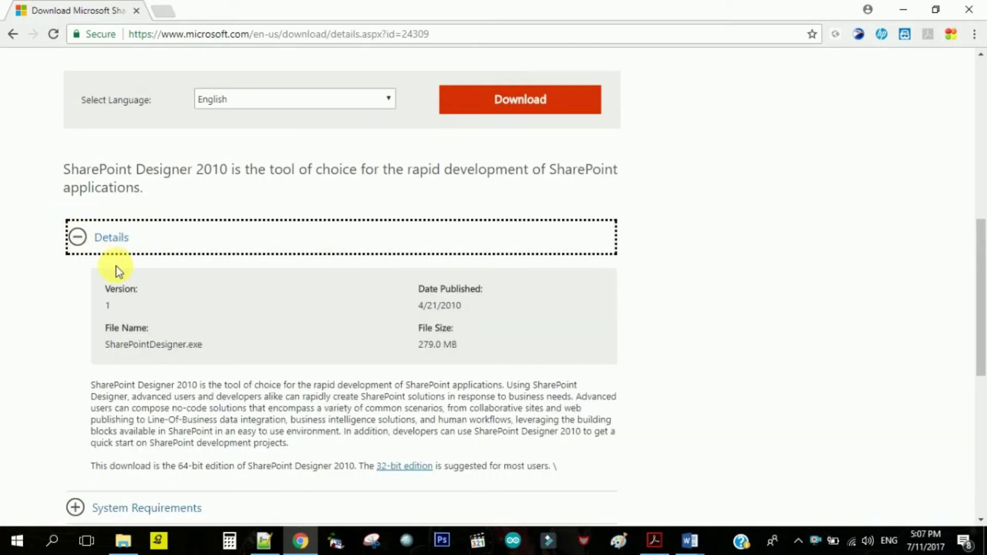
{"action": "scroll", "coordinate": [116, 262], "scroll_direction": "down", "scroll_amount": 2}
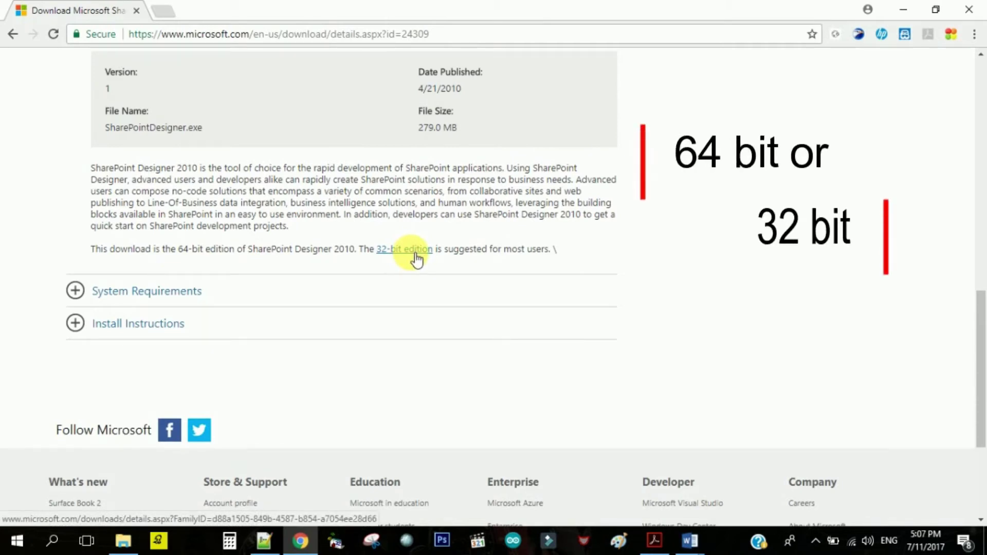
{"action": "scroll", "coordinate": [349, 235], "scroll_direction": "up", "scroll_amount": 4}
{"action": "scroll", "coordinate": [351, 242], "scroll_direction": "up", "scroll_amount": 1}
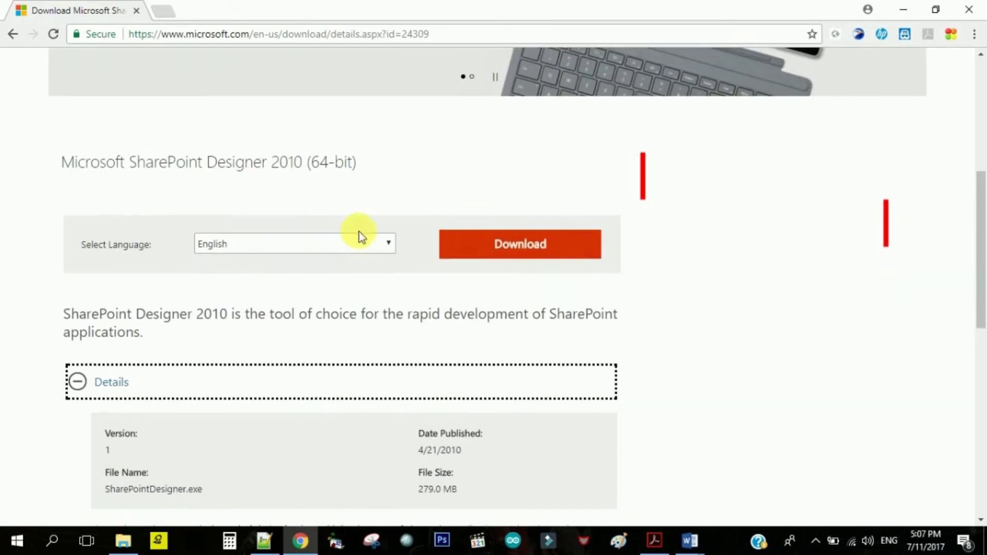
- Download SharePointDesigner.exe and confirm the new download
{"action": "left_click", "coordinate": [472, 245]}
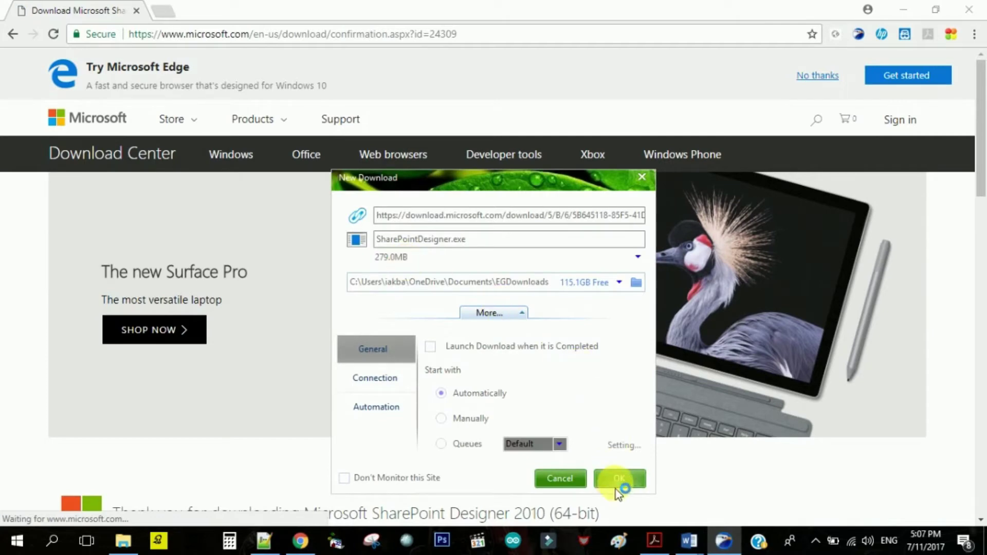
{"action": "left_click", "coordinate": [617, 480]}
- Minimize Chrome, move SharePointDesigner.exe to the desktop's middle-right, and launch it
{"action": "left_click", "coordinate": [969, 9]}
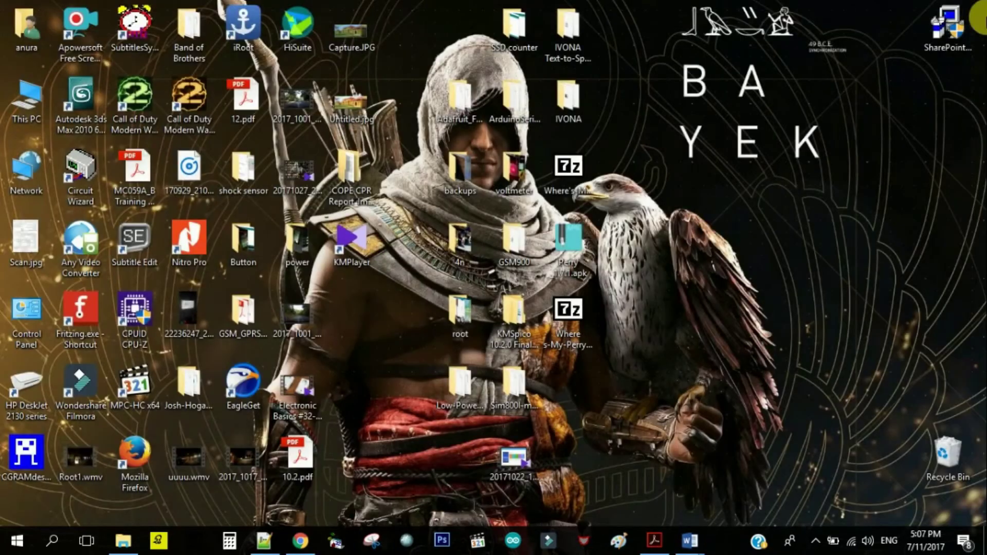
{"action": "left_click_drag", "start_coordinate": [948, 27], "coordinate": [733, 247]}
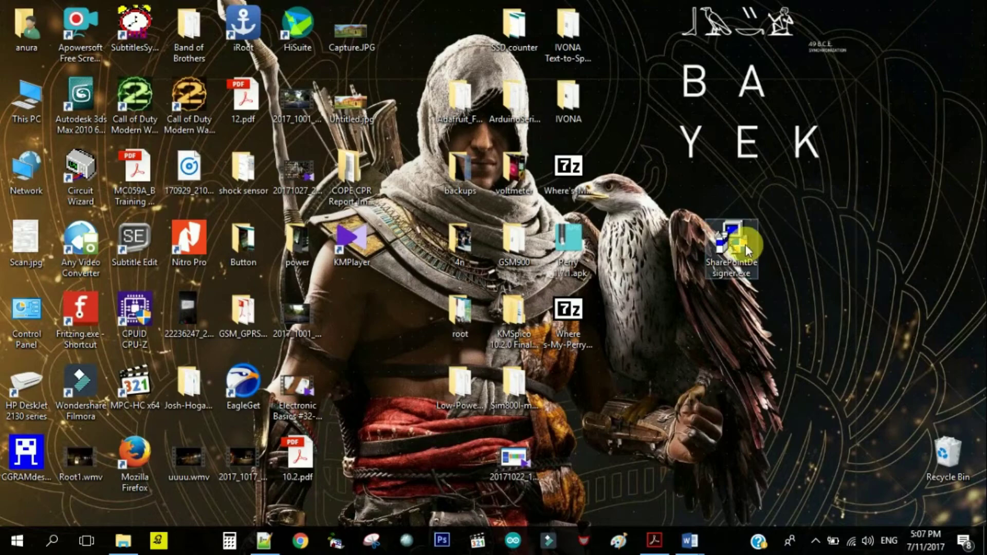
{"action": "double_click", "coordinate": [742, 245]}
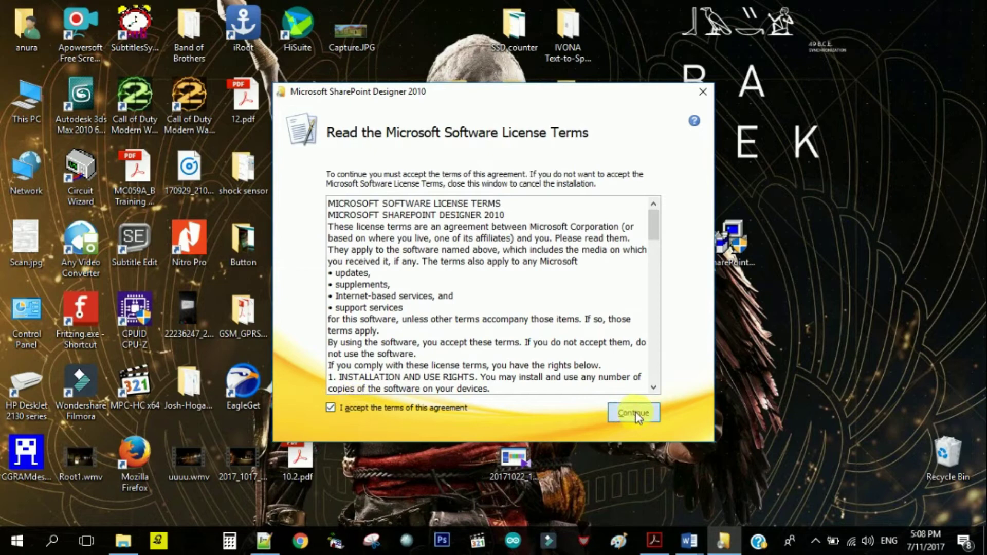
- Continue past the license, run Install Now, and close the finished installer
{"action": "left_click", "coordinate": [632, 413]}
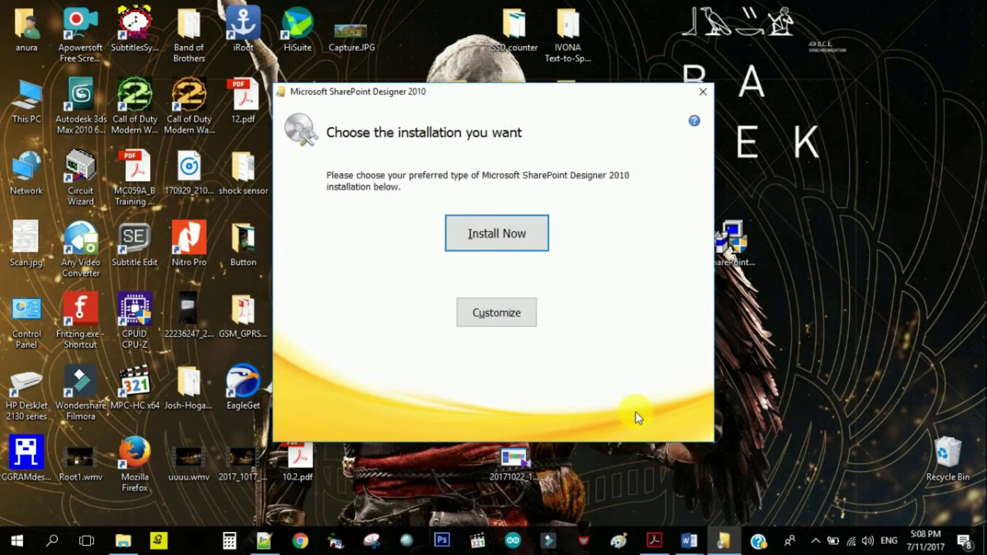
{"action": "left_click", "coordinate": [503, 234]}
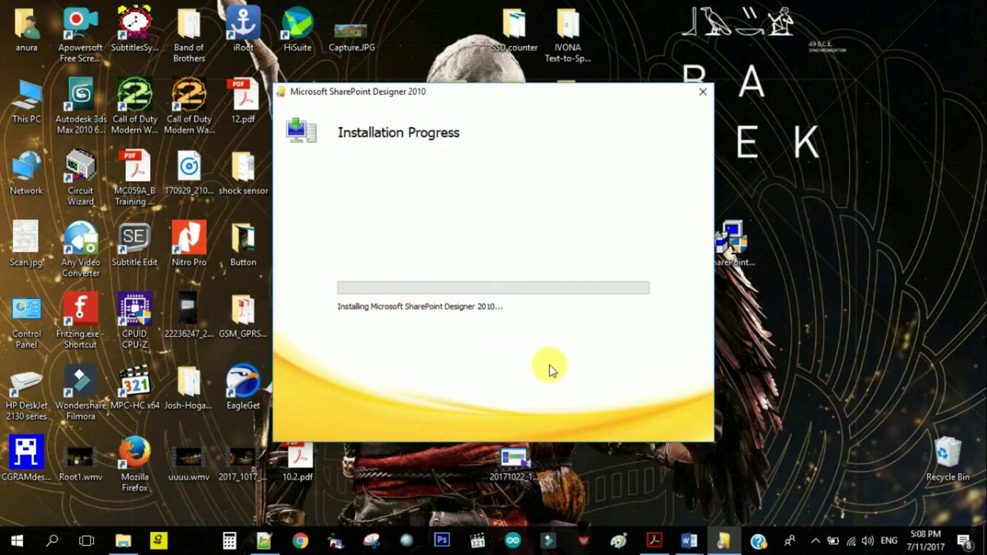
{"action": "left_click", "coordinate": [816, 542]}
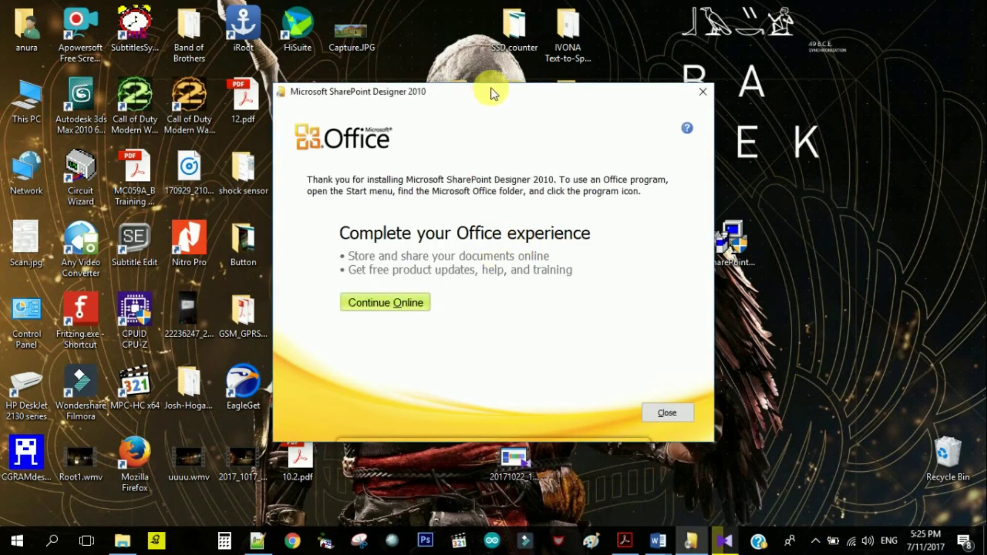
{"action": "left_click", "coordinate": [677, 411]}
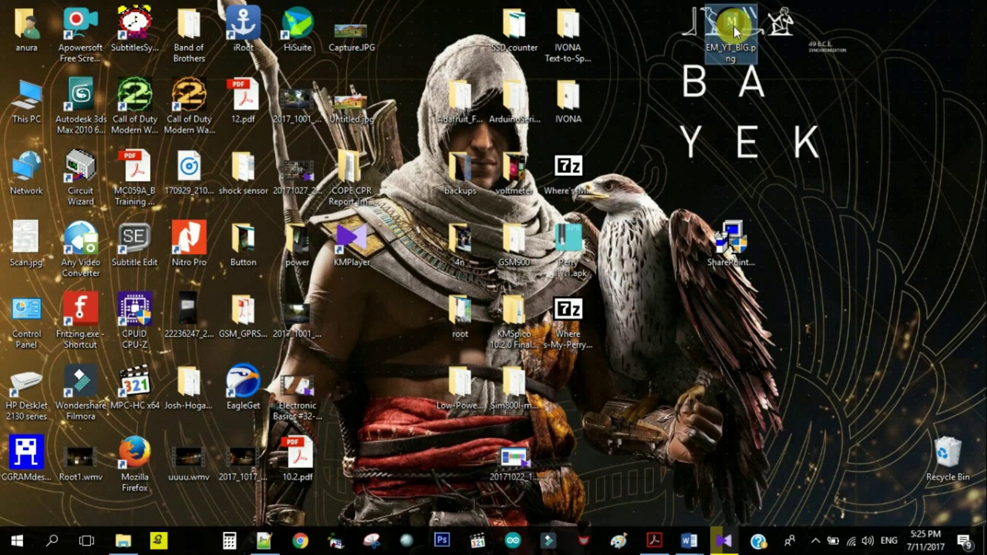
- Open EM_YT_BIG.png with Microsoft Office 2010 Picture Manager
{"action": "right_click", "coordinate": [734, 26]}
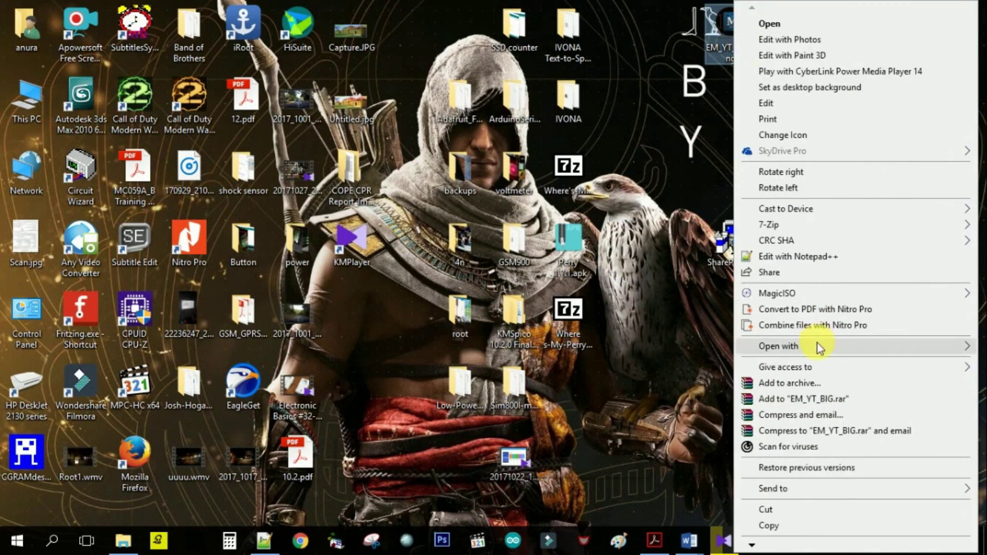
{"action": "mouse_move", "coordinate": [779, 345]}
{"action": "left_click", "coordinate": [662, 348]}
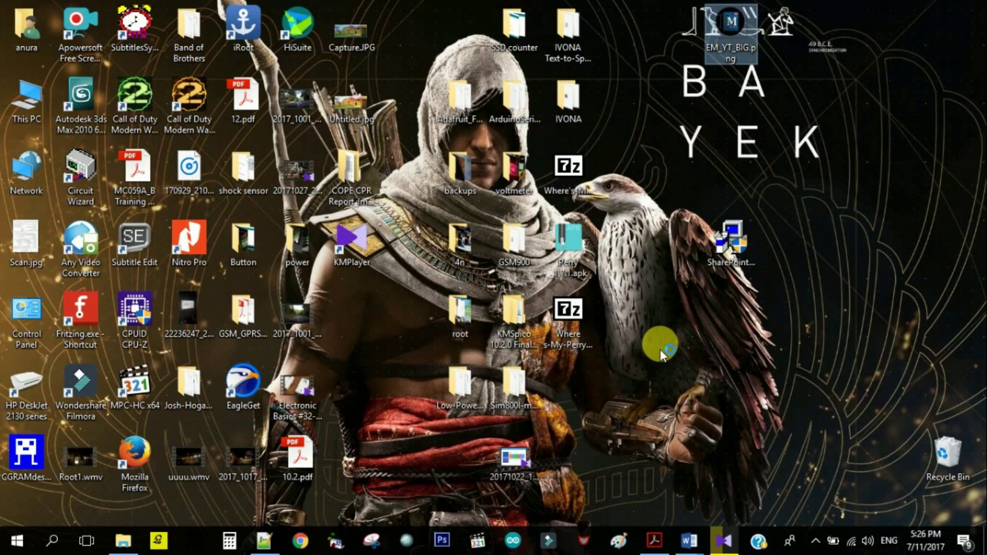